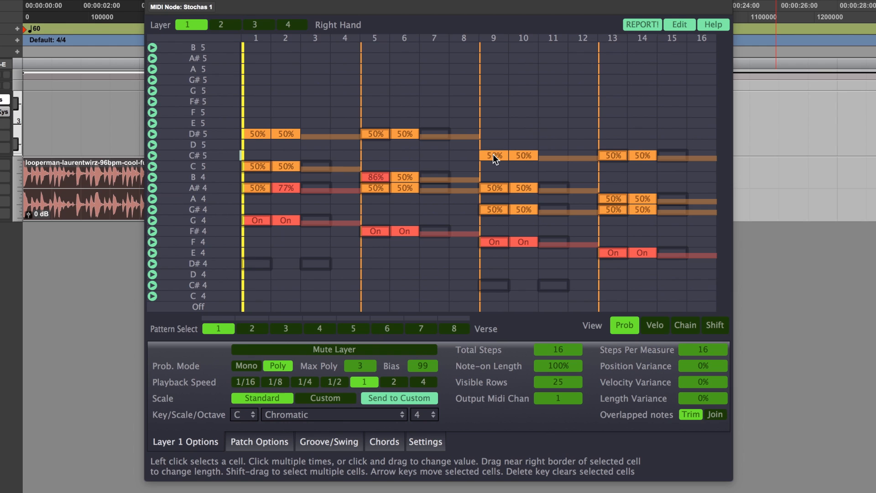
Set the Right Hand layer's position variance to 2%, velocity variance to 4% and length variance to 3%.
double_click(704, 381)
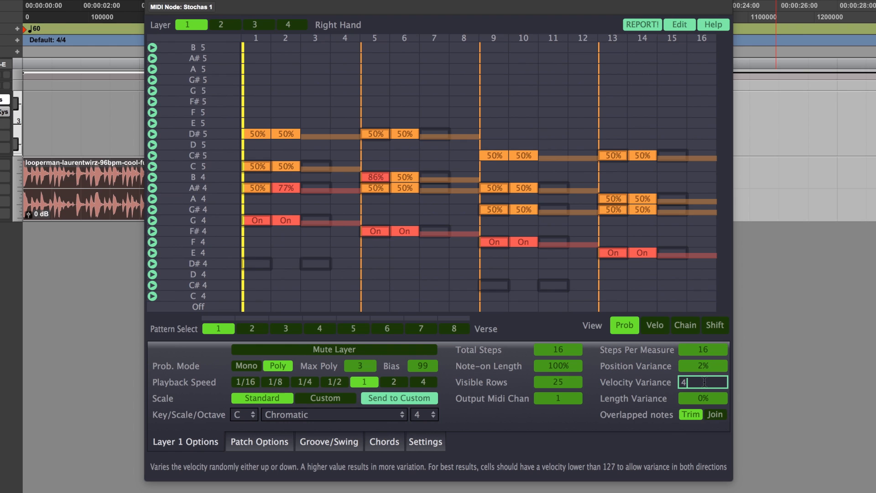
double_click(704, 398)
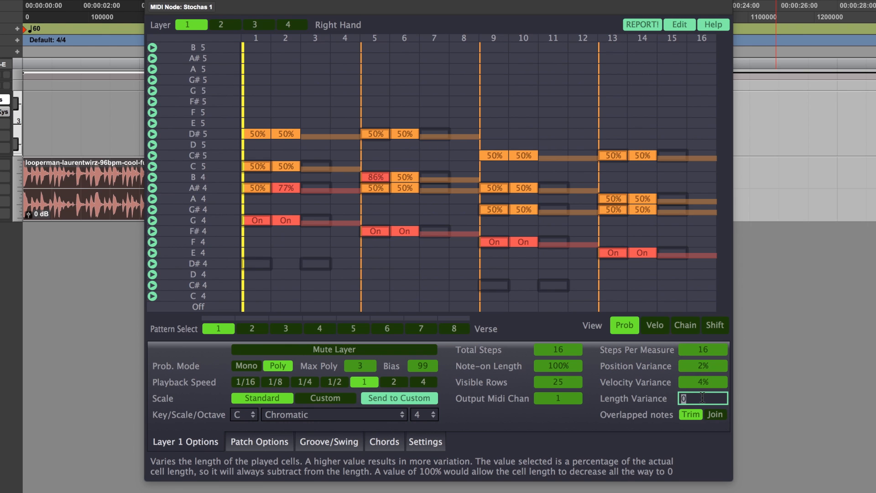
double_click(703, 399)
text(3)
key(Return)
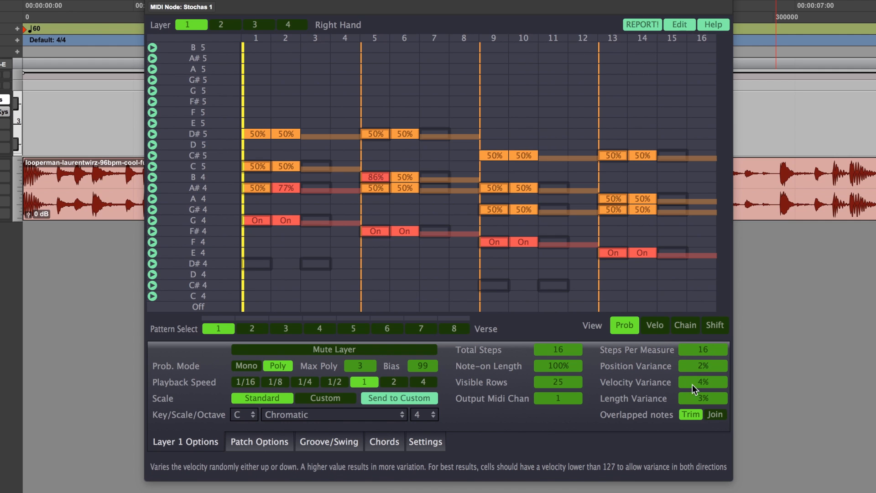
Check the Right Hand layer's cell velocities, return to the probability view and inspect the C# 5 cells at steps 9 and 10.
click(655, 325)
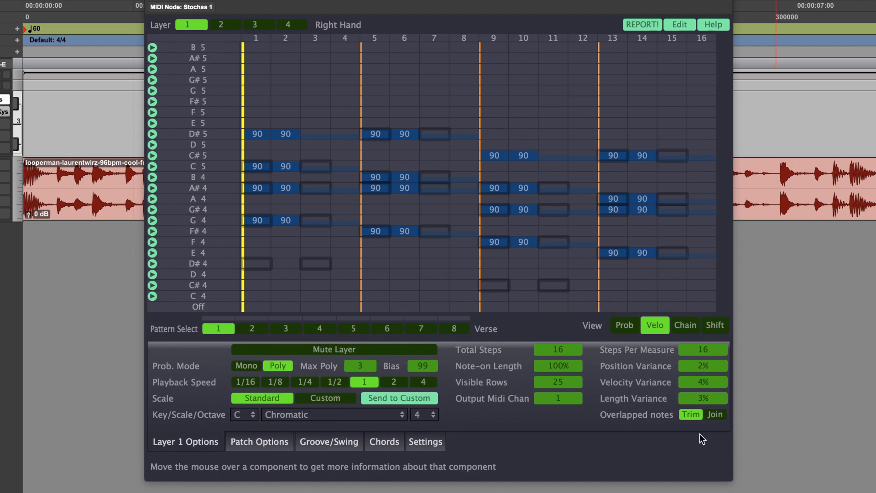
click(625, 326)
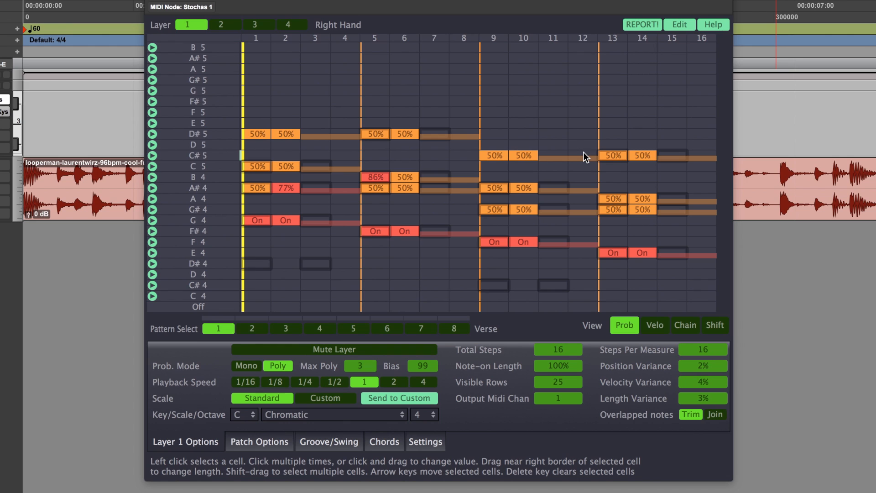
click(496, 154)
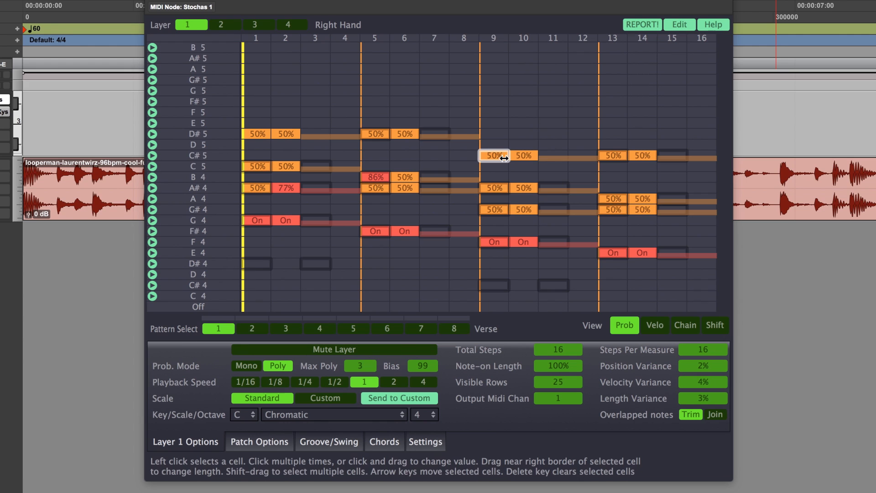
click(524, 158)
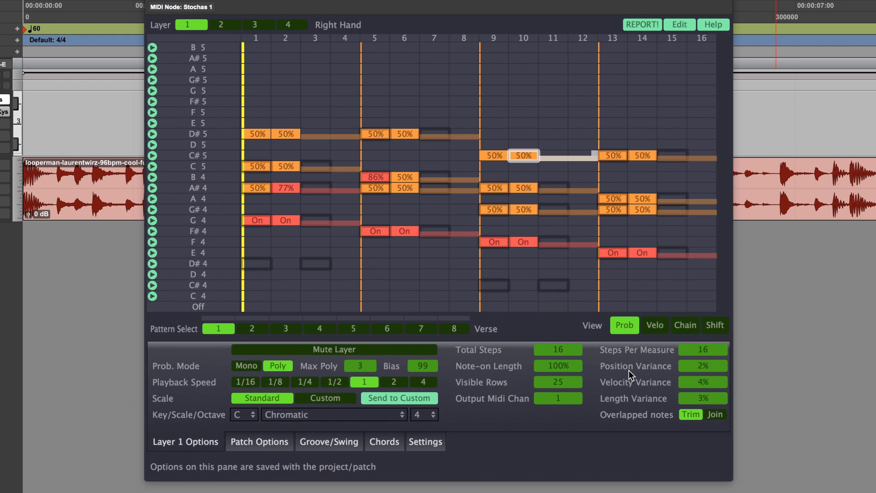
Play the pattern with layer 1 soloed to hear its variance settings.
key(space)
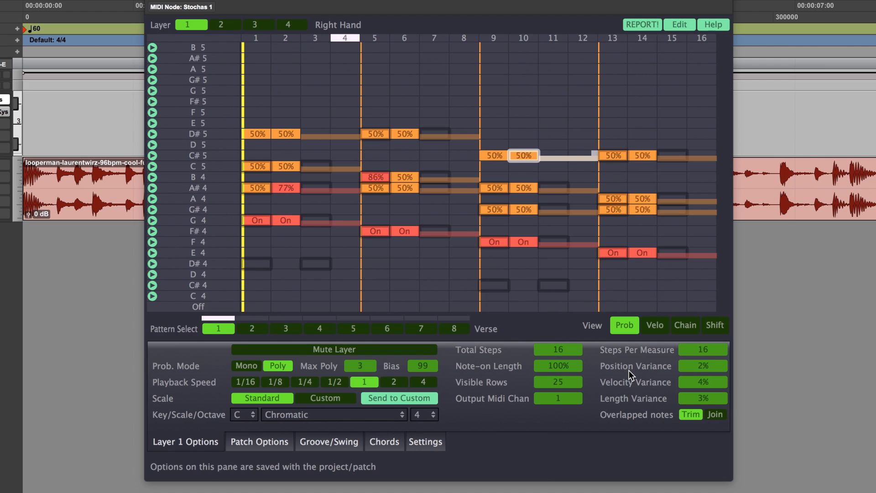
super+click(194, 26)
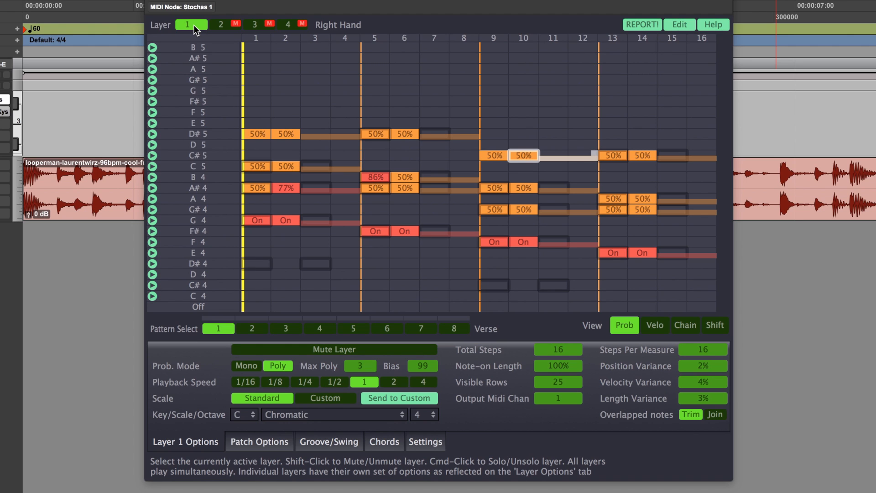
Solo layer 2 and set its position variance to 4%, velocity variance to 2% and length variance to 2%.
super+click(223, 25)
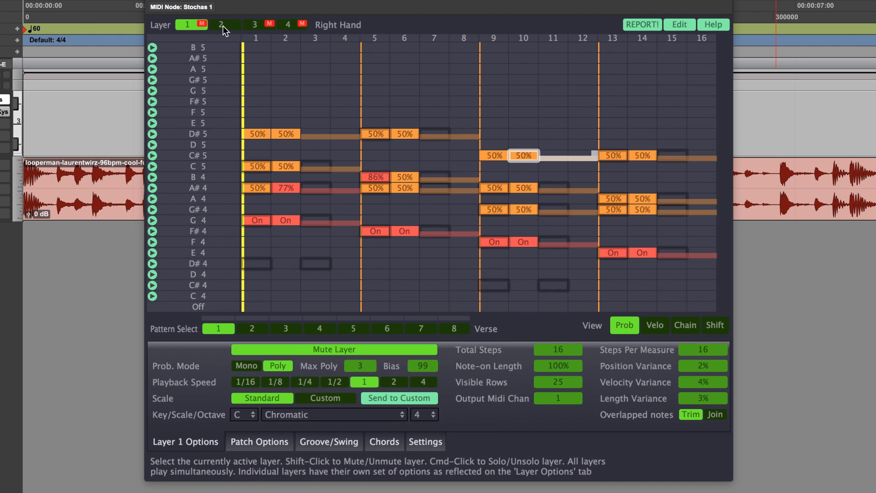
click(218, 26)
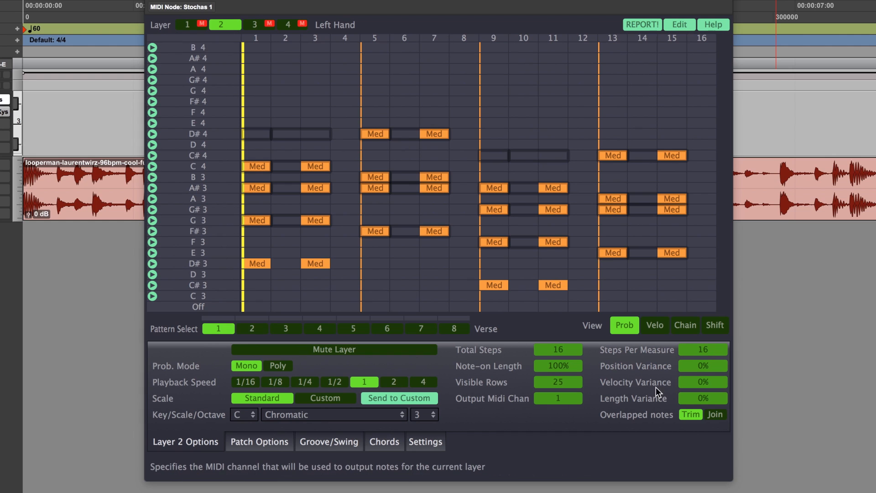
double_click(703, 366)
double_click(703, 398)
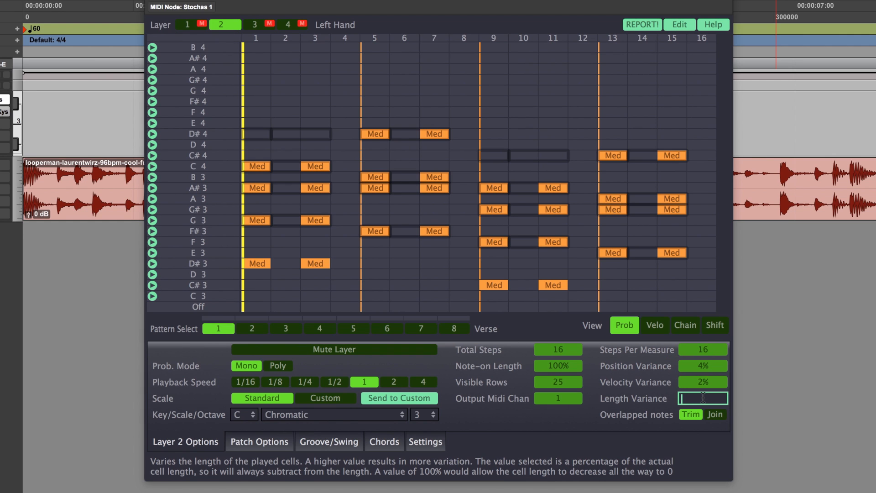
text(2)
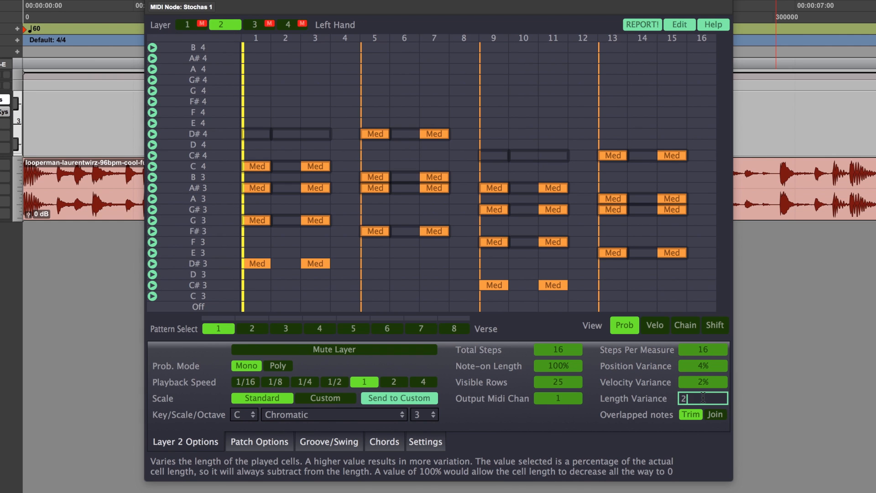
key(Return)
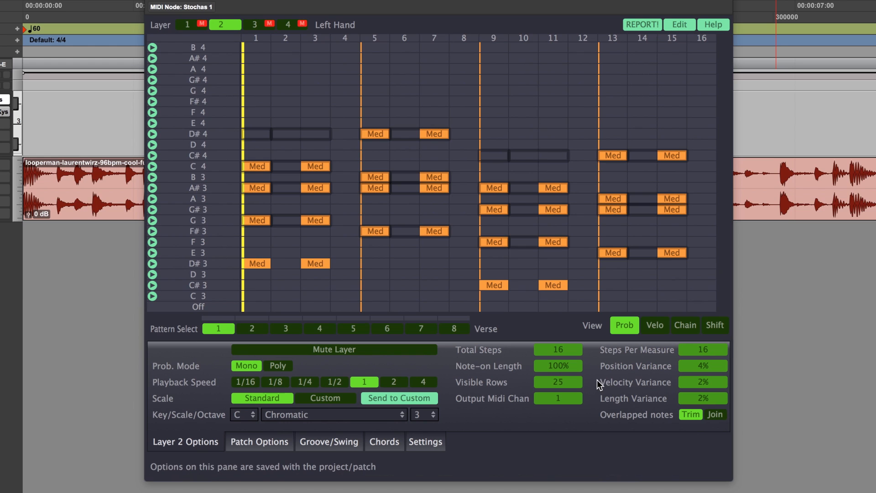
Play the soloed Left Hand layer and unsolo it so all layers sound.
key(space)
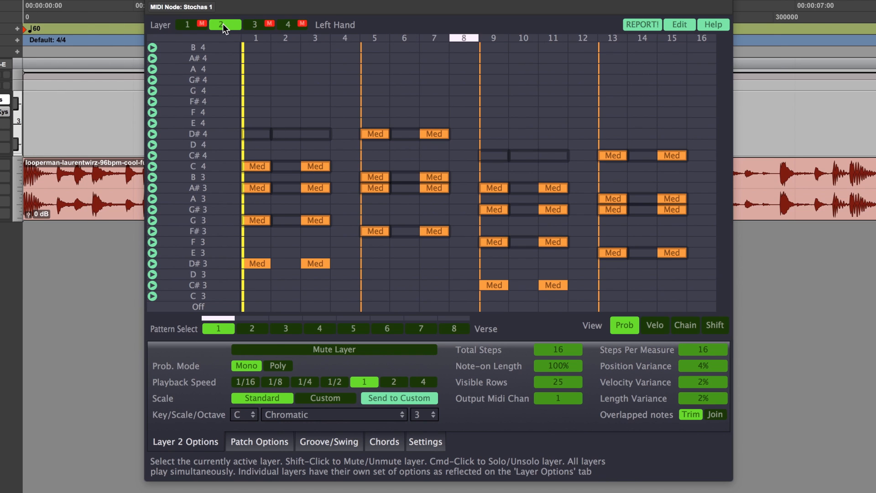
super+click(223, 24)
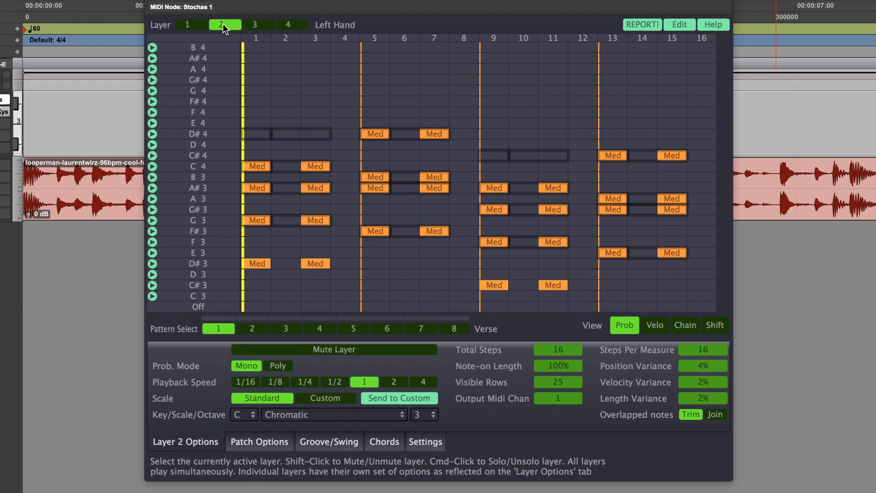
Set the swing for all layers to 3%.
click(336, 443)
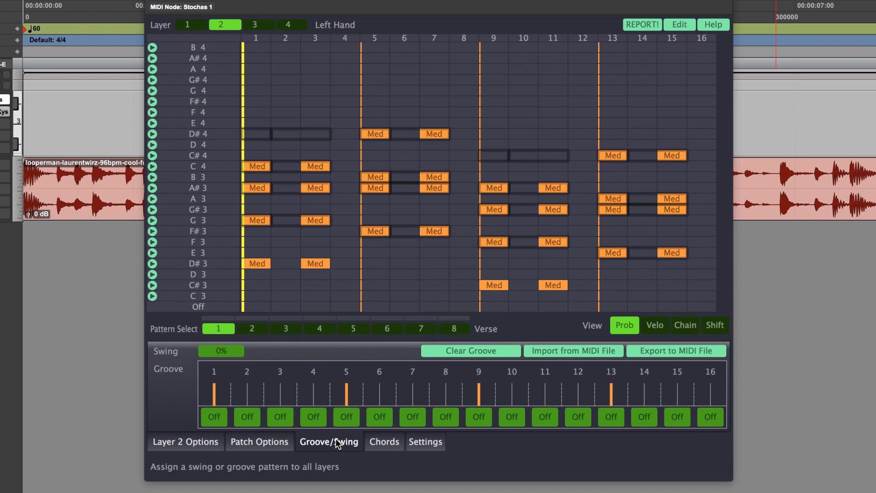
double_click(224, 354)
text(3)
key(Return)
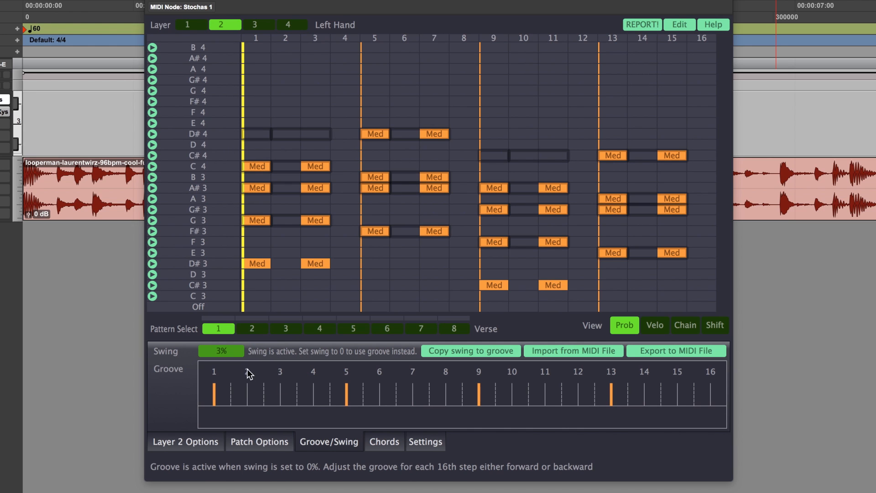
Copy the swing to the groove and play the pattern with the groove active.
click(473, 351)
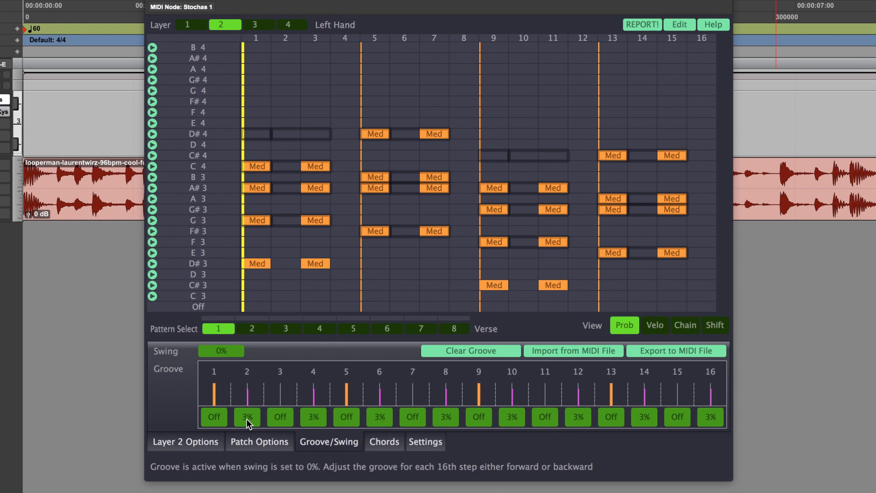
key(space)
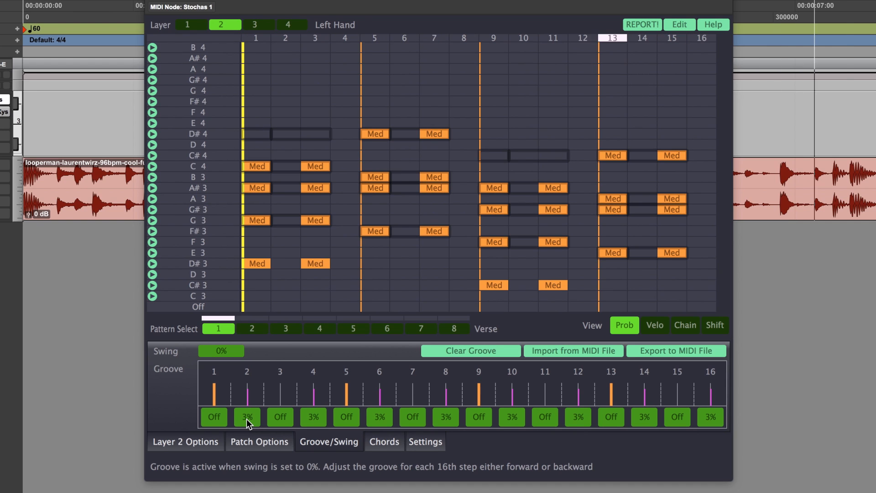
key(space)
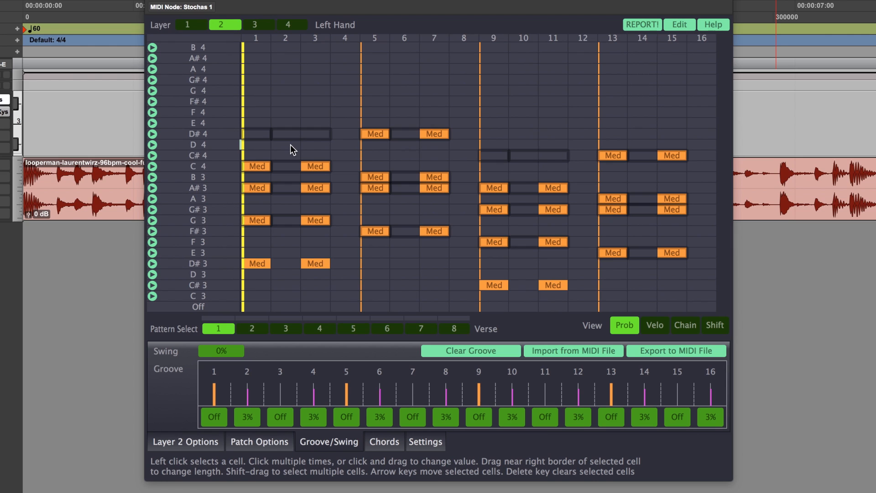
With layer 1 displayed, set the groove offsets to -3% at step 3, -4% at step 7 and -3% at step 11.
click(190, 27)
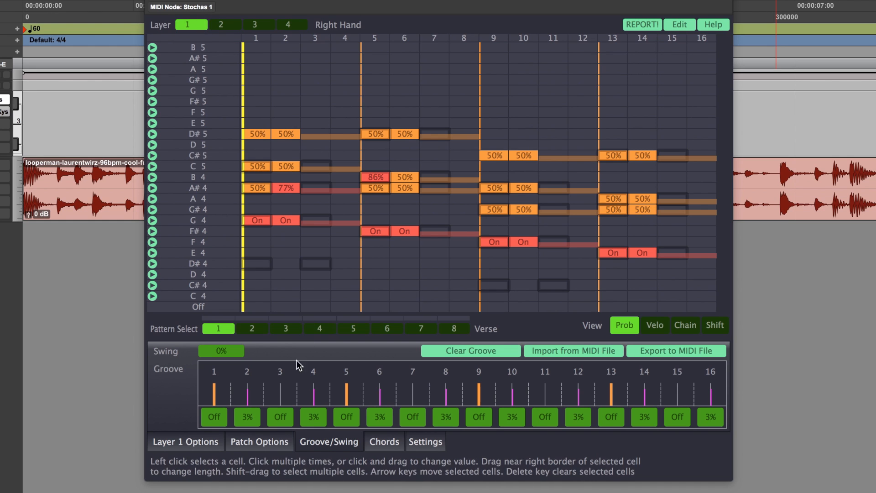
drag(285, 415, 276, 416)
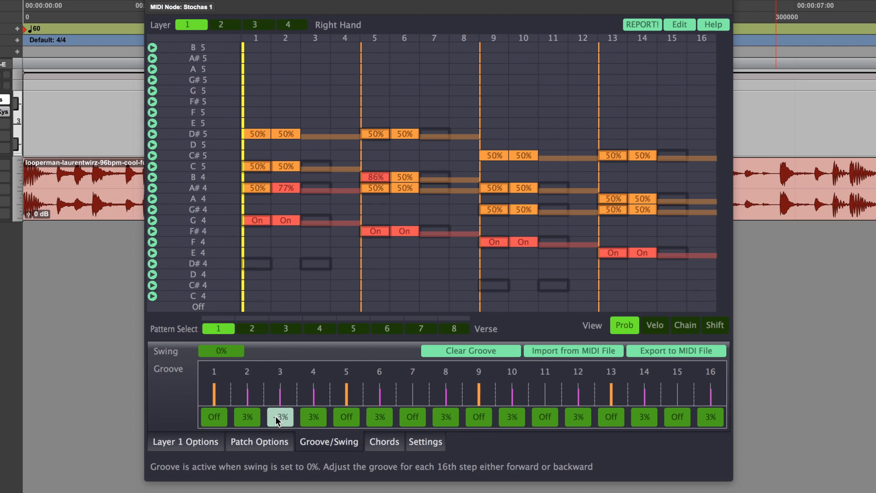
drag(420, 422, 409, 435)
mouse_move(546, 416)
mouse_down()
mouse_move(548, 402)
mouse_move(547, 420)
mouse_up()
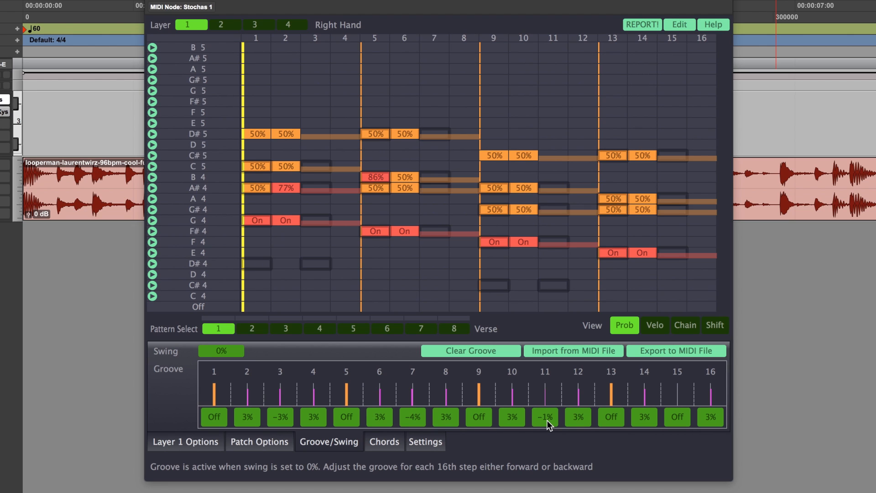
double_click(544, 418)
text(-3)
key(Return)
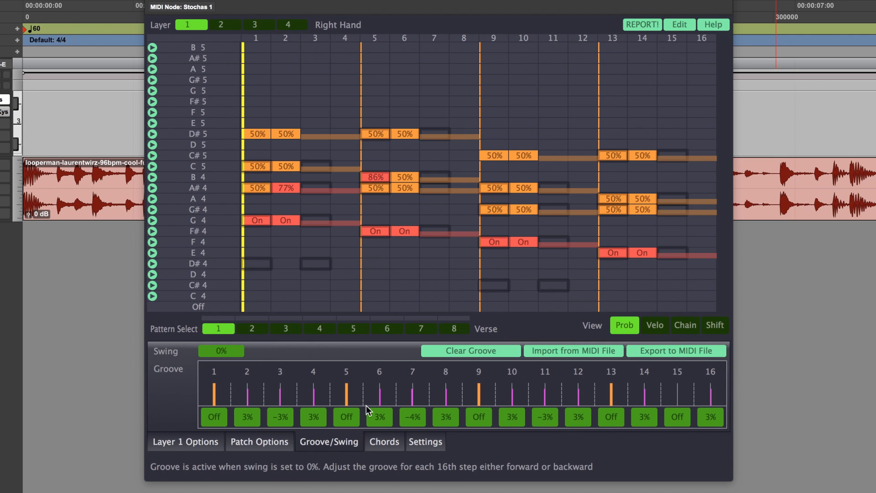
Export the groove to a MIDI file named midigroove3 on the Desktop.
click(666, 349)
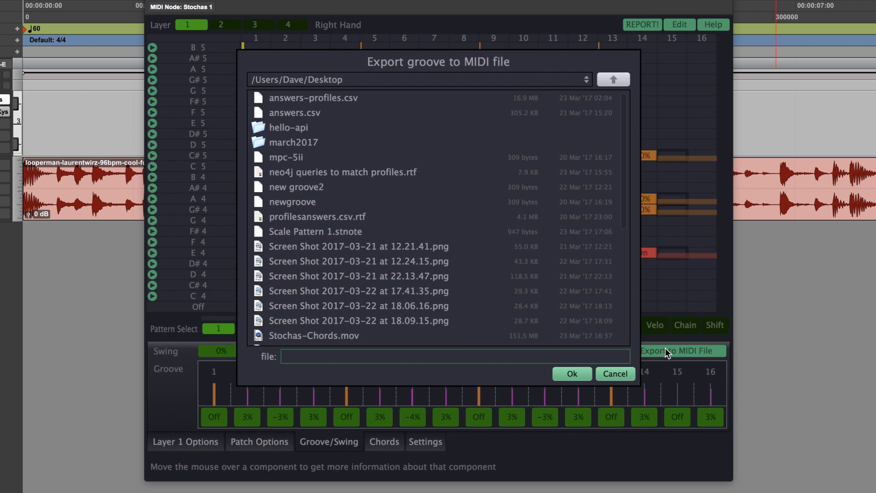
click(450, 353)
text(midigroove)
key(Return)
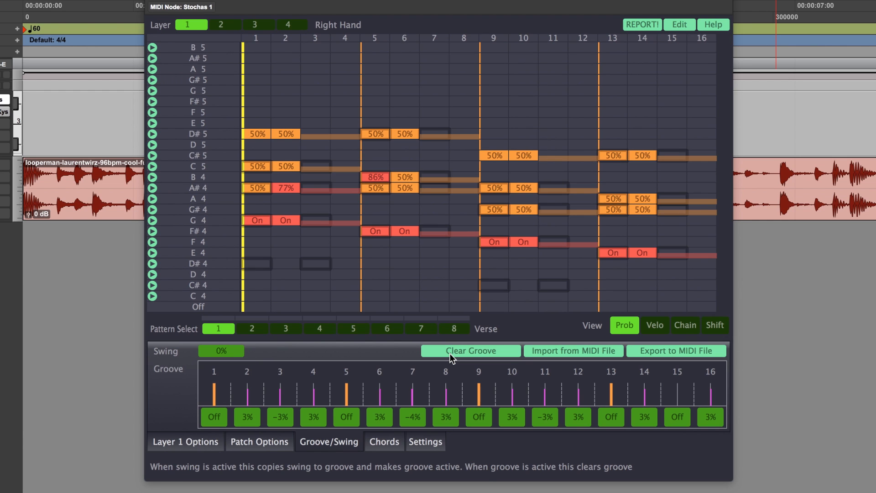
Import the groove from the MIDI file mpc-5ii and play the pattern with it.
click(559, 351)
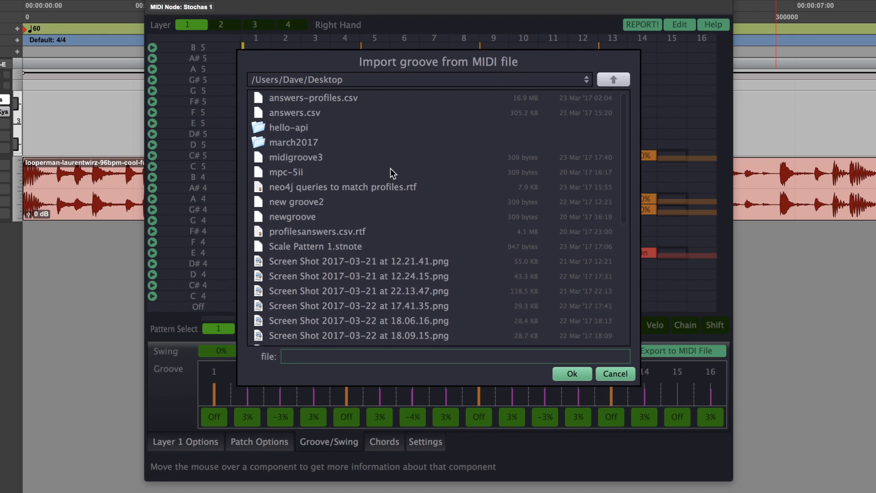
double_click(323, 176)
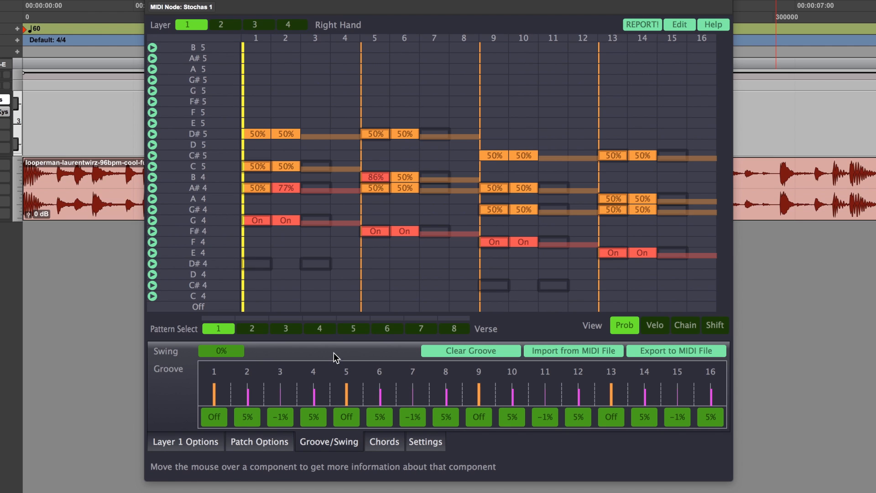
key(space)
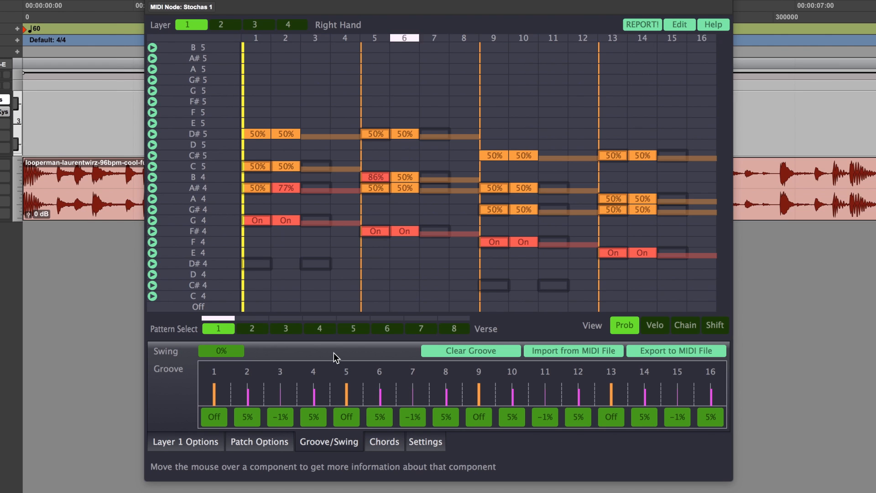
key(space)
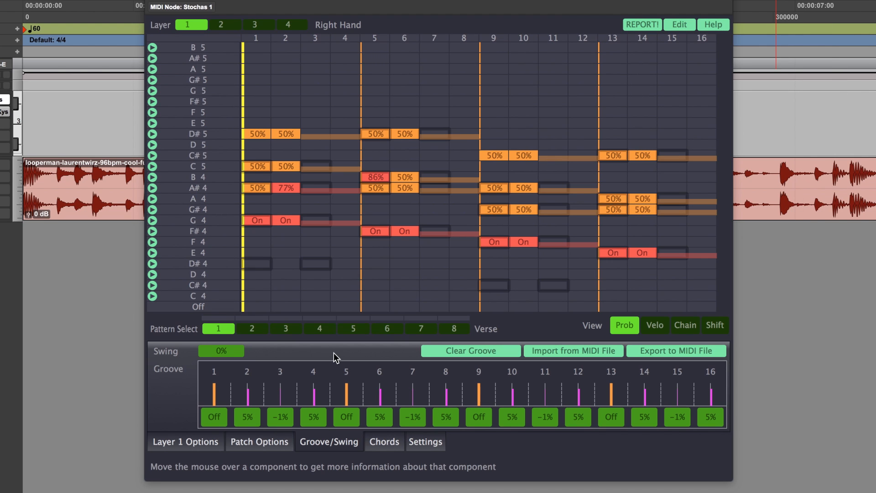